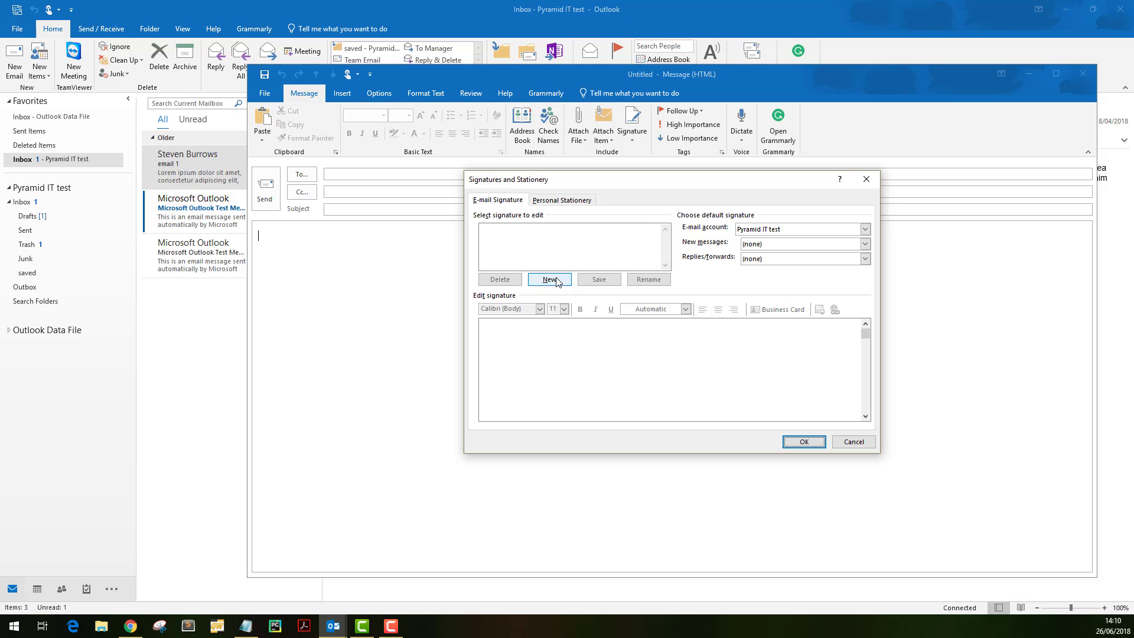
- Create a new e-mail signature named "main"
left_click(549, 279)
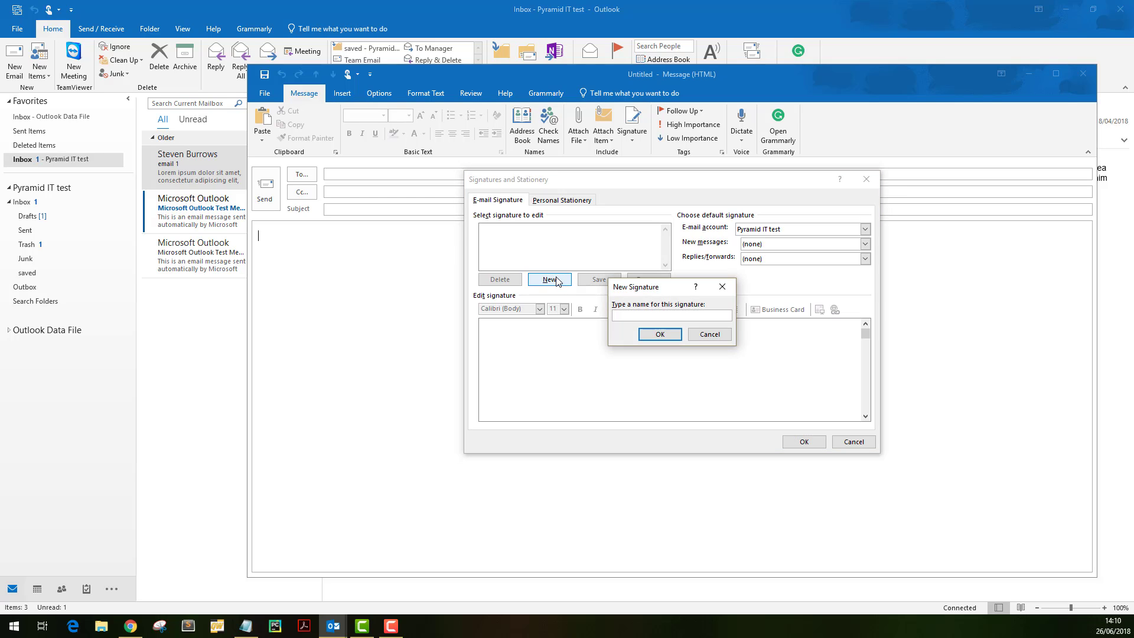
type("main")
left_click(658, 335)
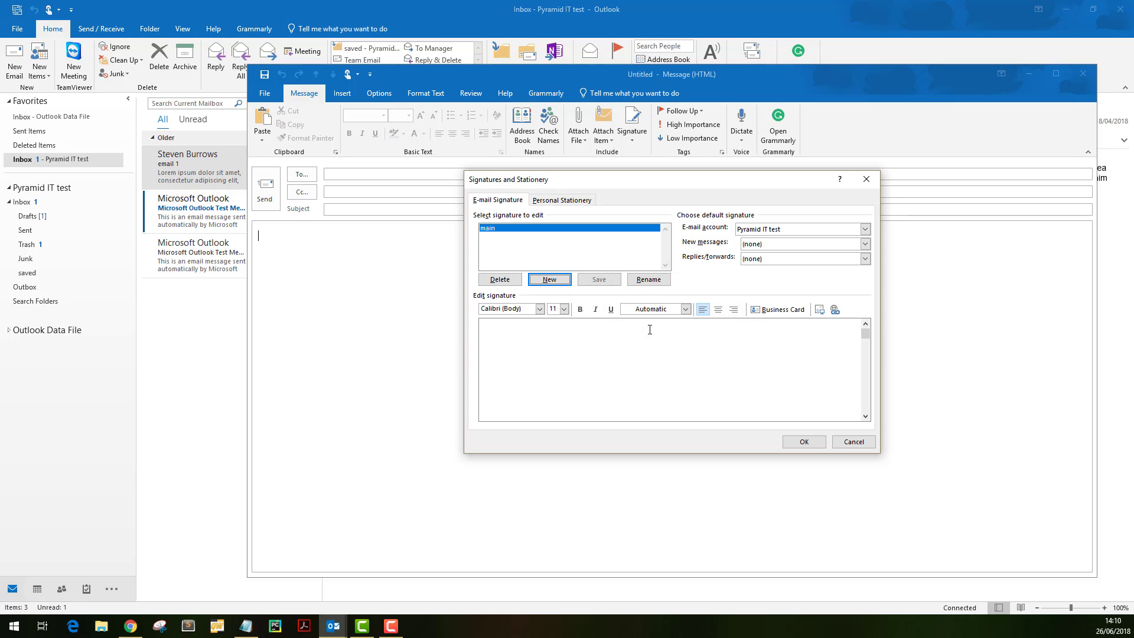
- Paste the prepared sign-off into the main signature, with the sender's first name, website, phone number and e-mail address
left_click(604, 340)
key("alt+Tab")
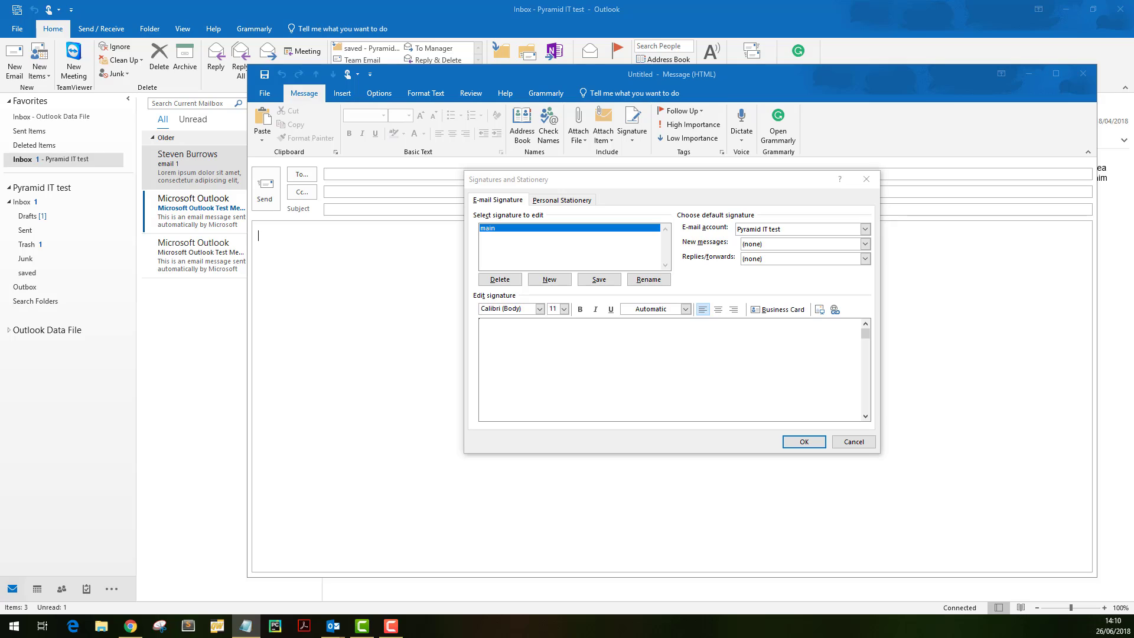
left_click(537, 349)
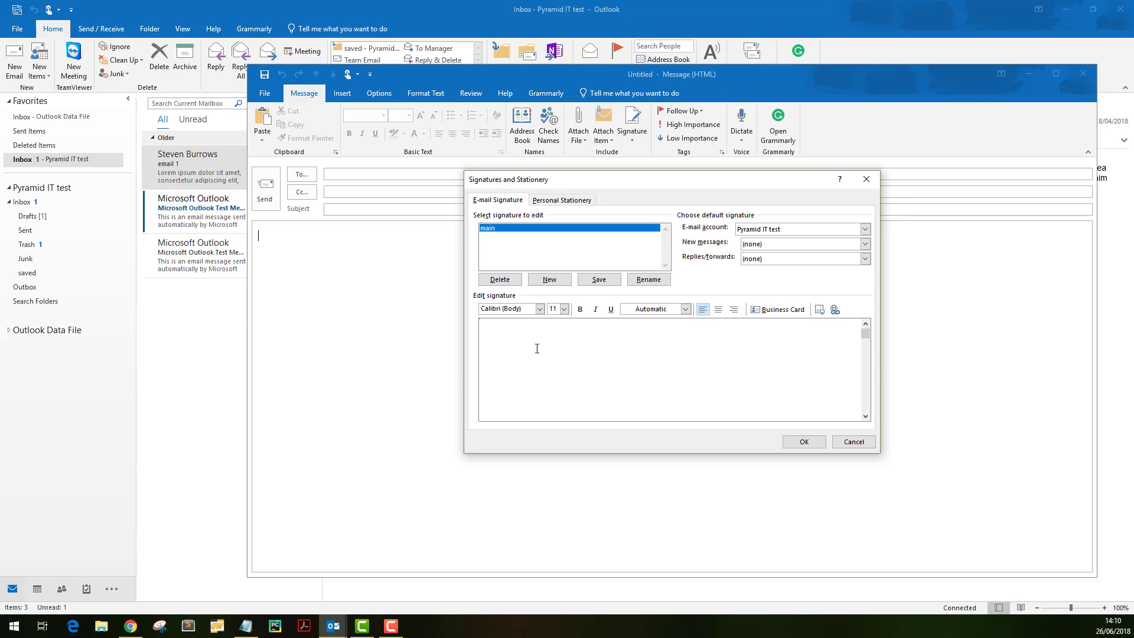
key("ctrl+v")
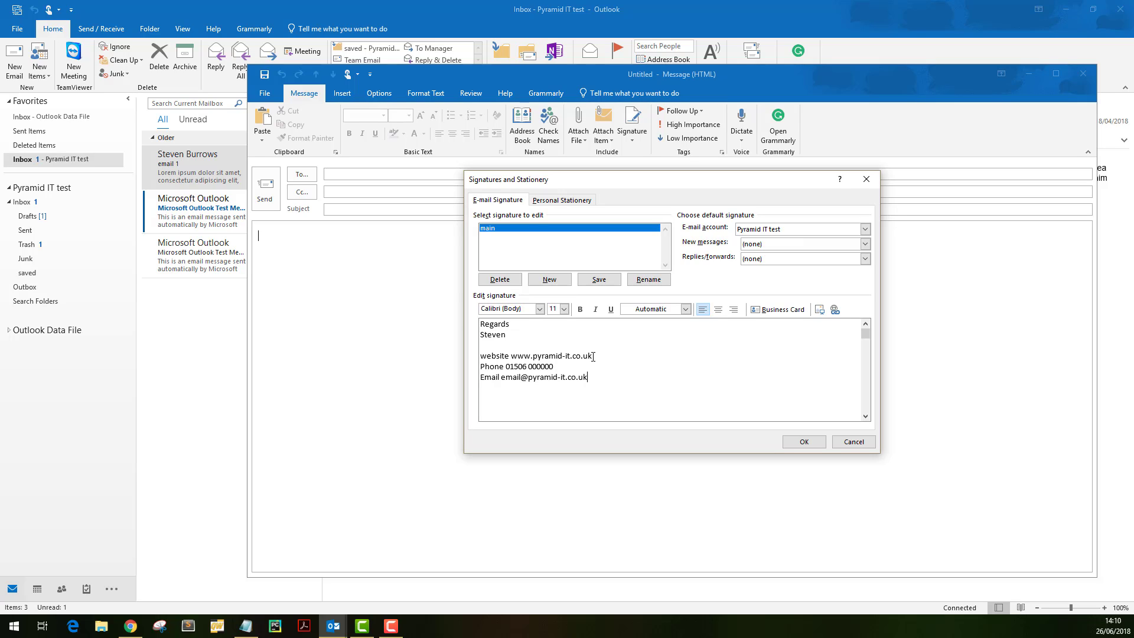
left_click_drag(593, 356, 517, 357)
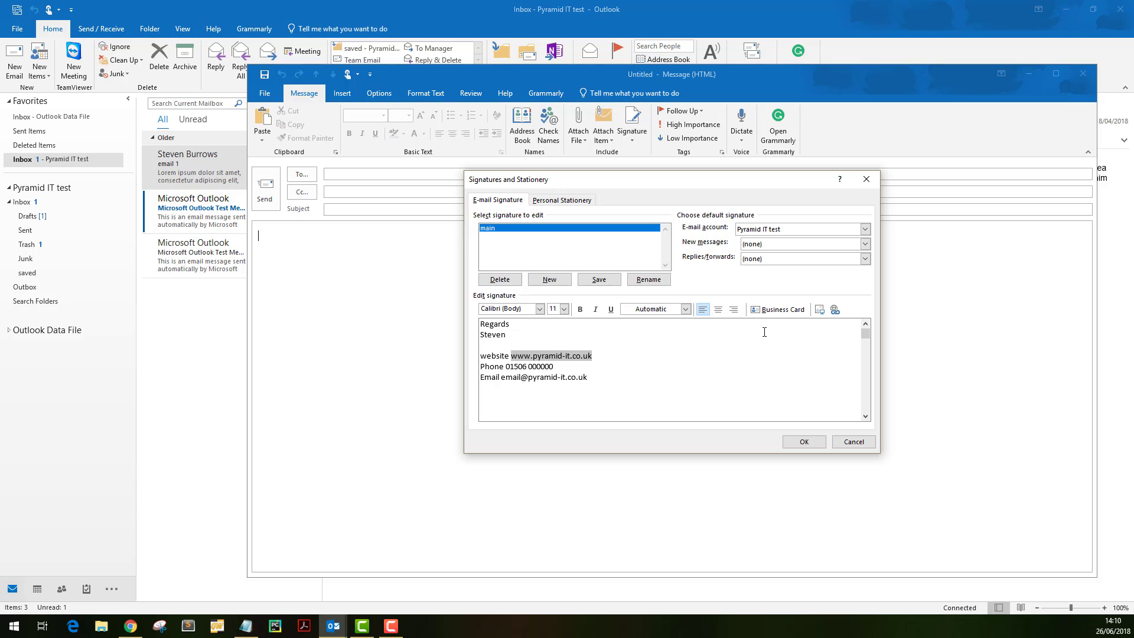
left_click(835, 311)
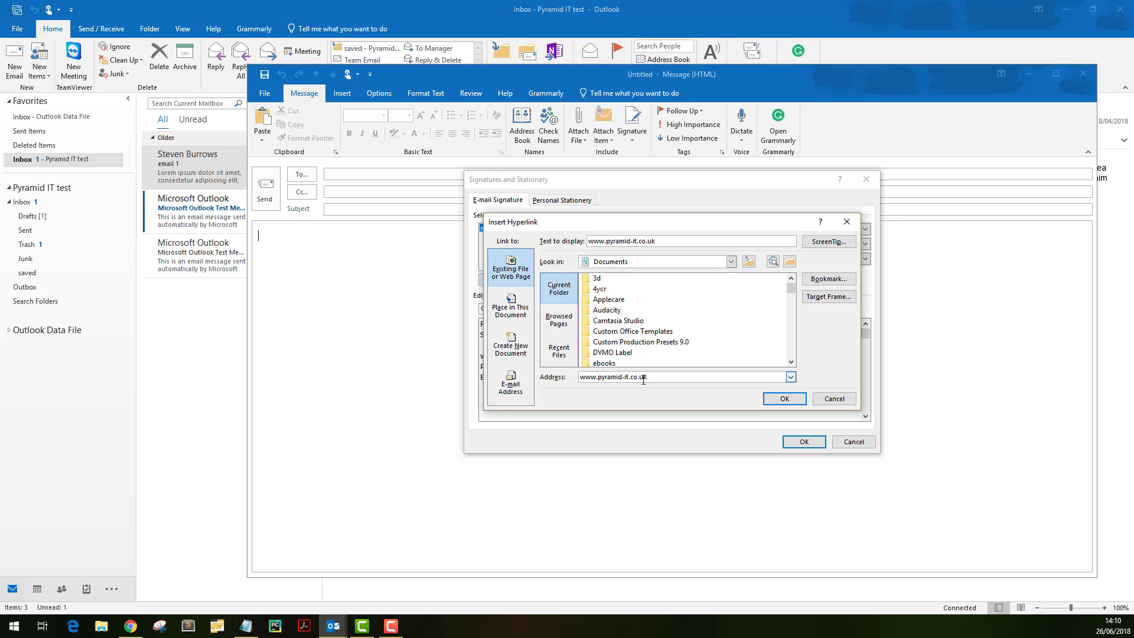
left_click(784, 399)
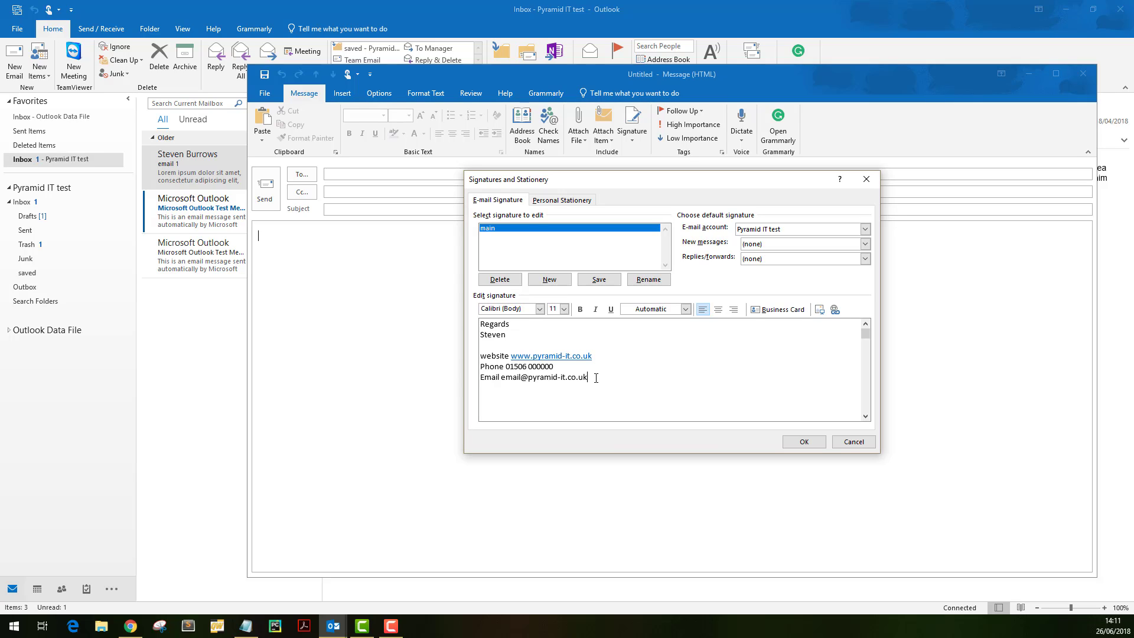
- Link the signature's e-mail text as an E-mail Address hyperlink, removing the "mailto:" prefix from the display text
left_click_drag(595, 378, 511, 379)
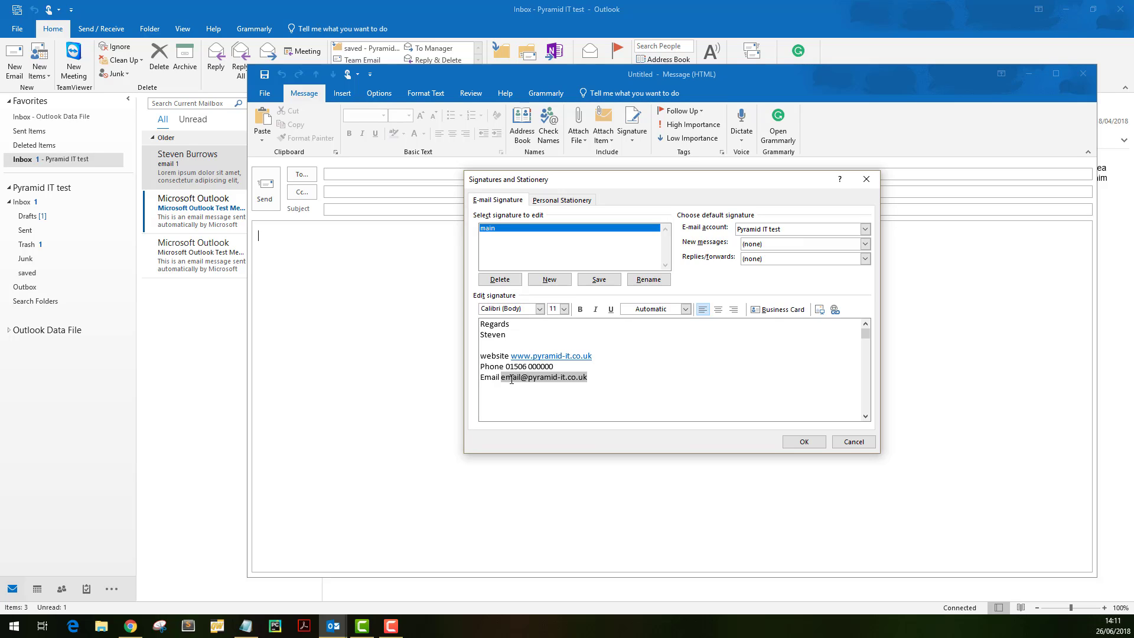
left_click(835, 311)
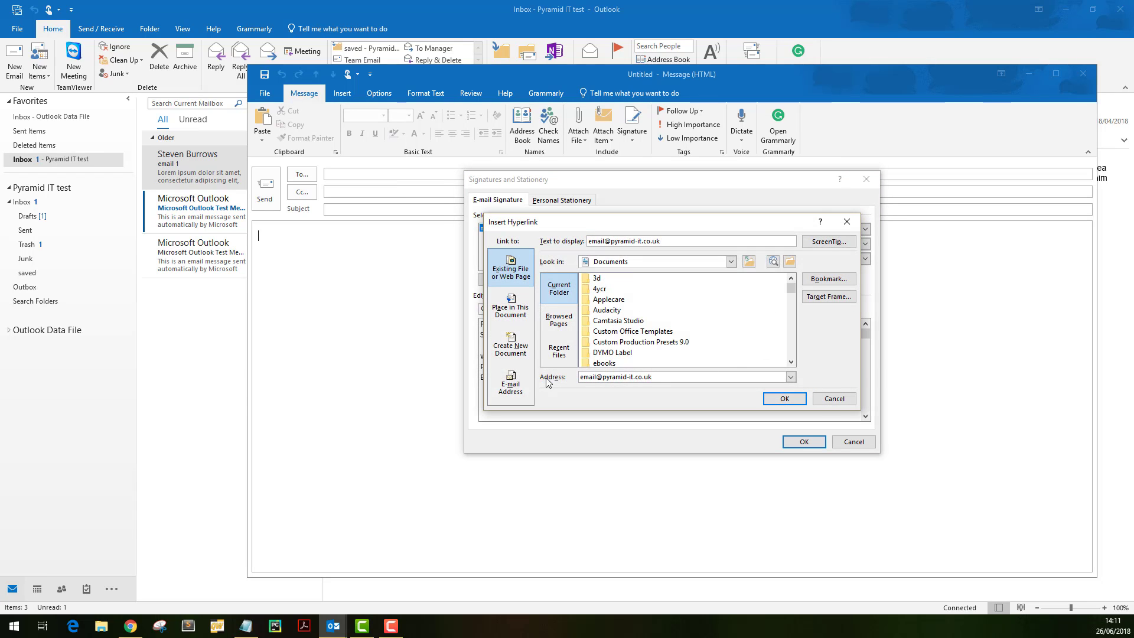
left_click(509, 387)
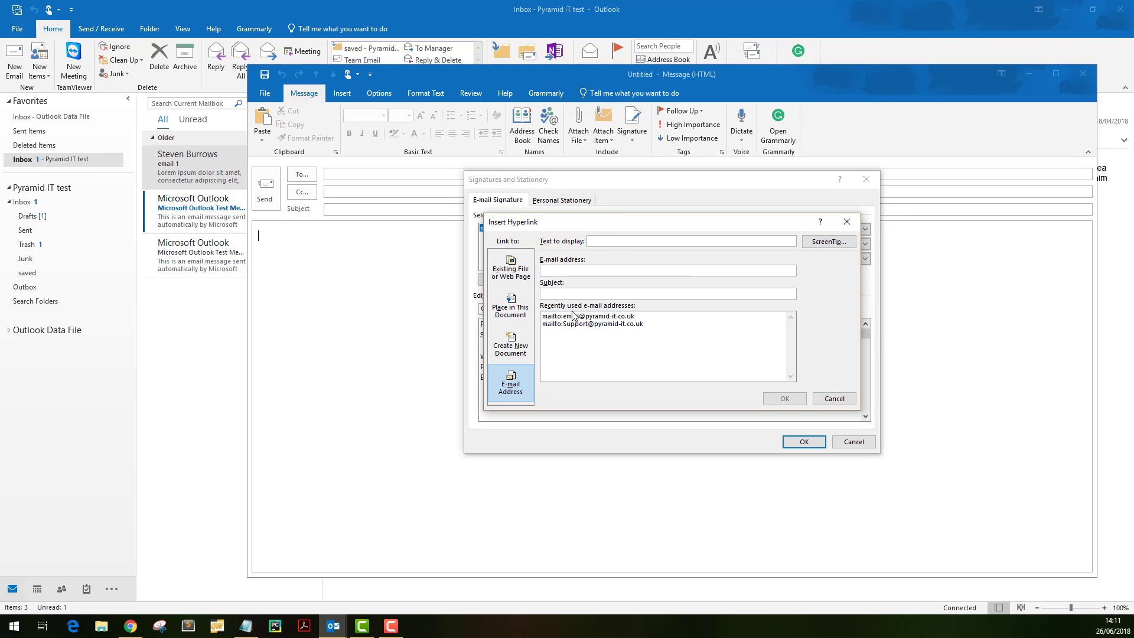
left_click(578, 269)
key("ctrl+v")
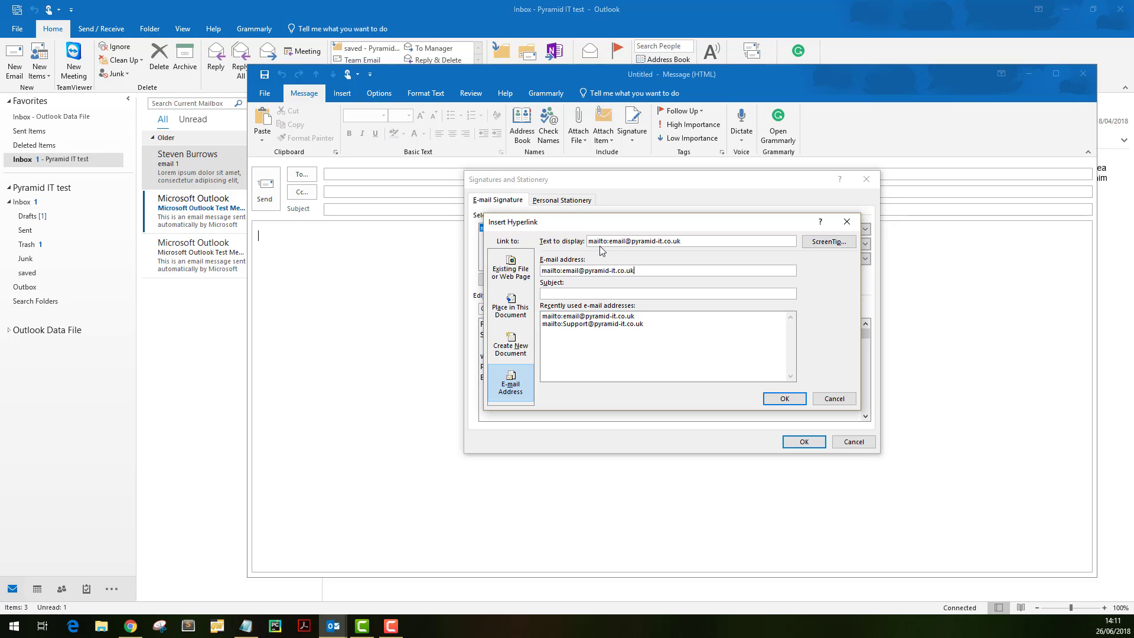
left_click_drag(608, 242, 583, 240)
key("Delete")
left_click(784, 399)
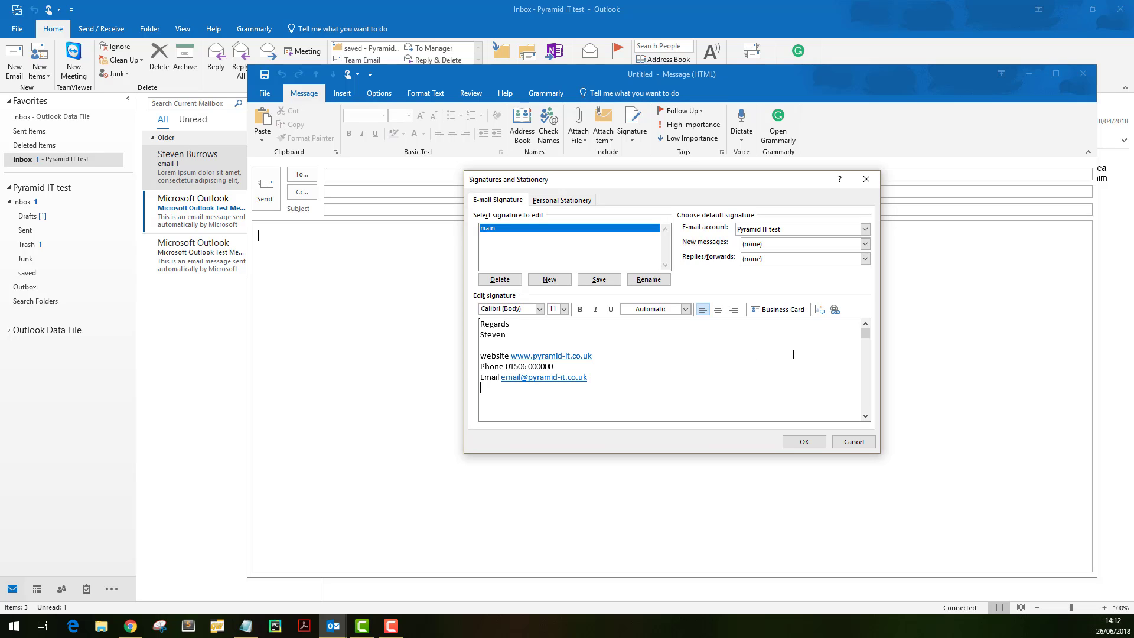
- Insert the picture "logo 250 x 74.jpg" below the e-mail line of the signature
left_click(819, 310)
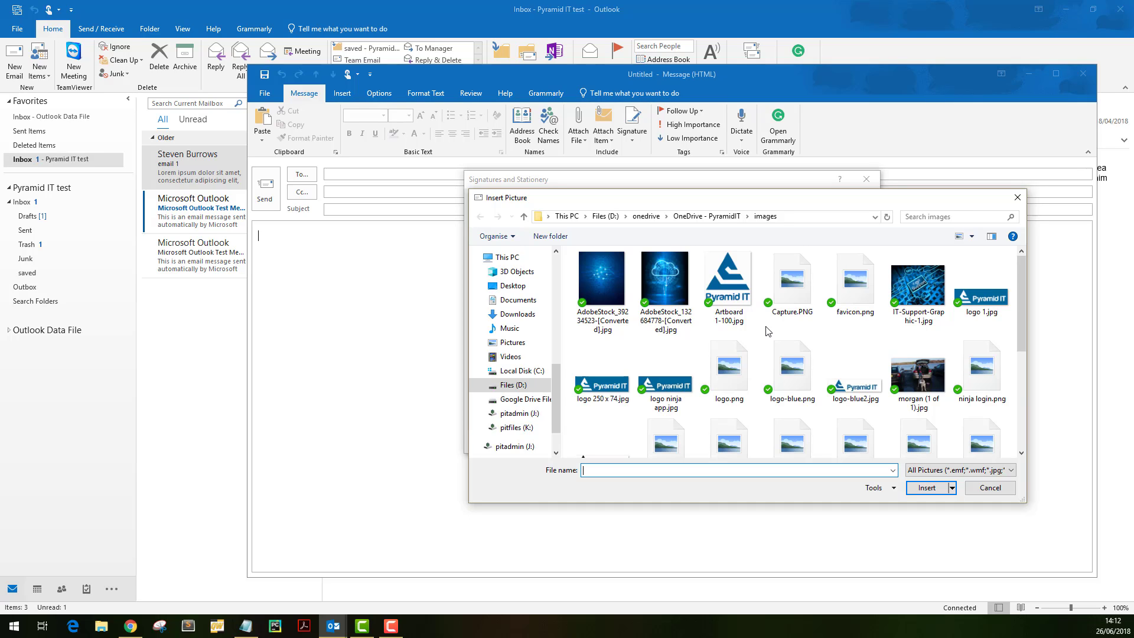
left_click(602, 390)
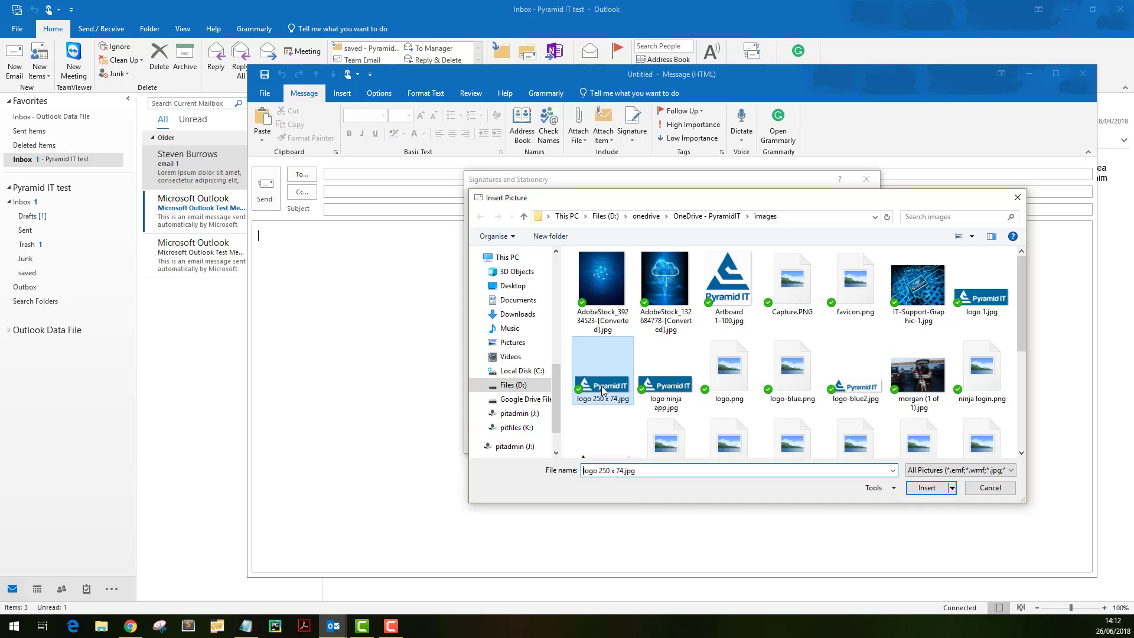
left_click(926, 488)
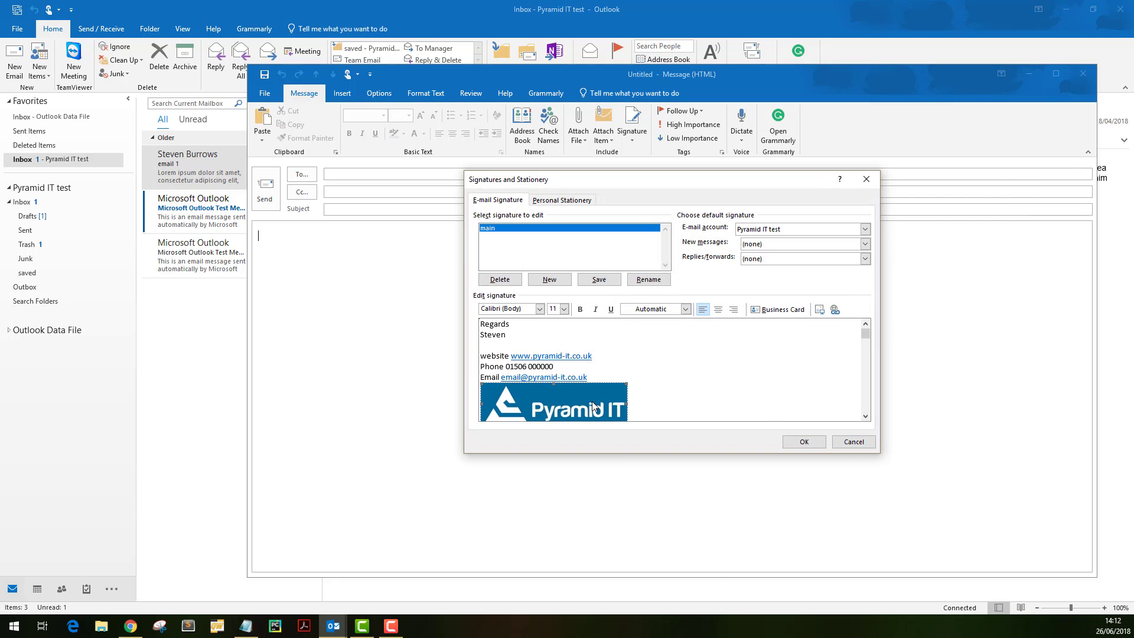
left_click_drag(592, 356, 513, 358)
key("ctrl+c")
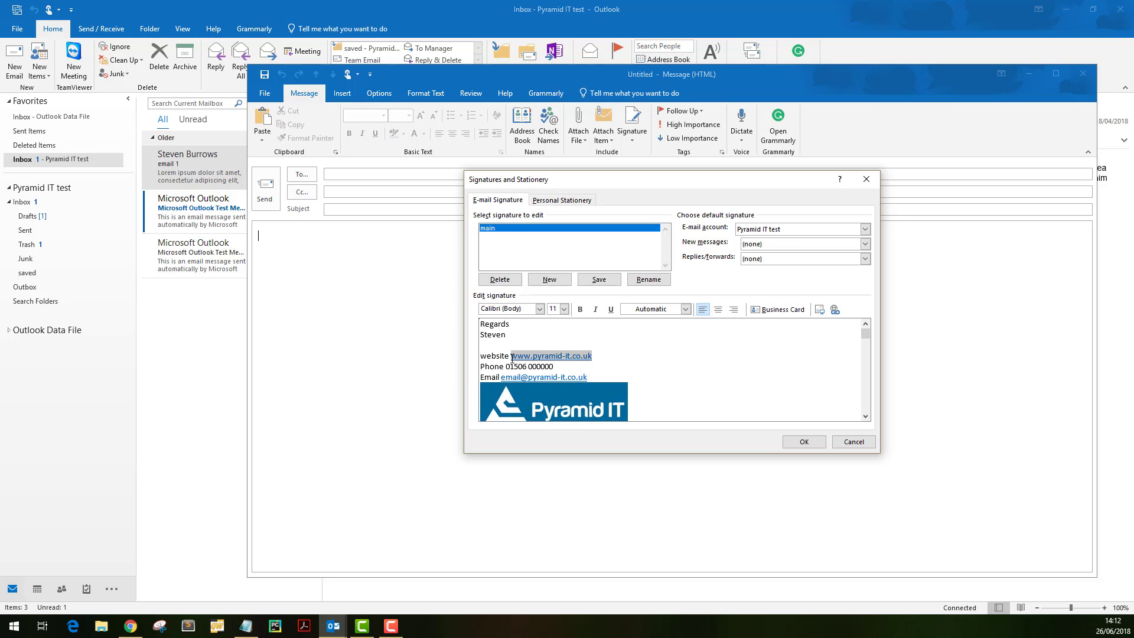
left_click(588, 405)
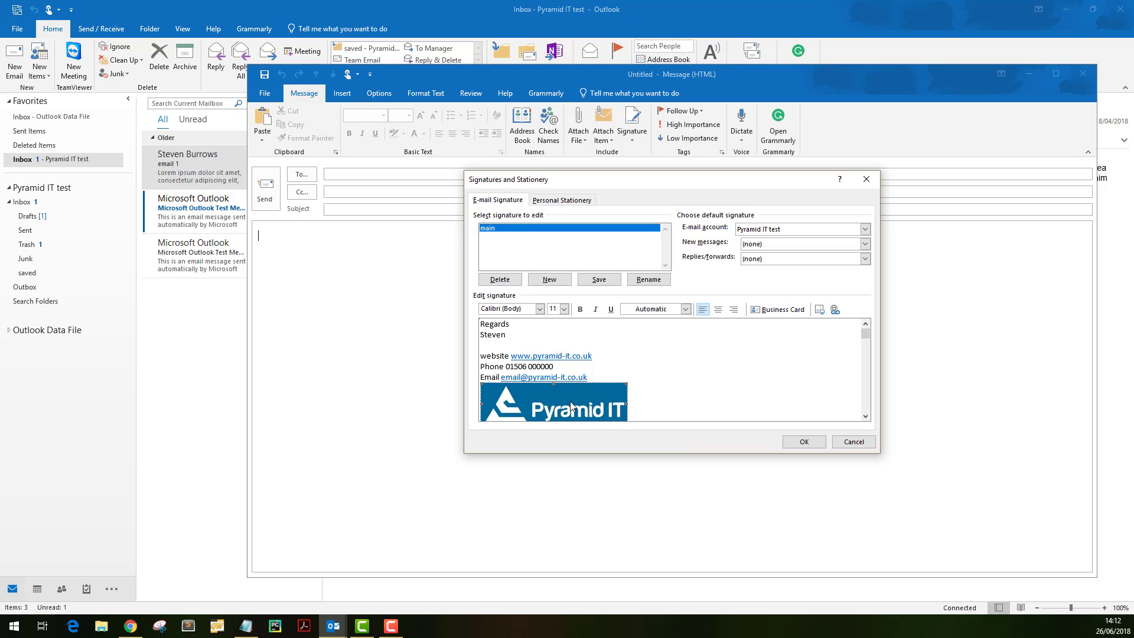
left_click(835, 311)
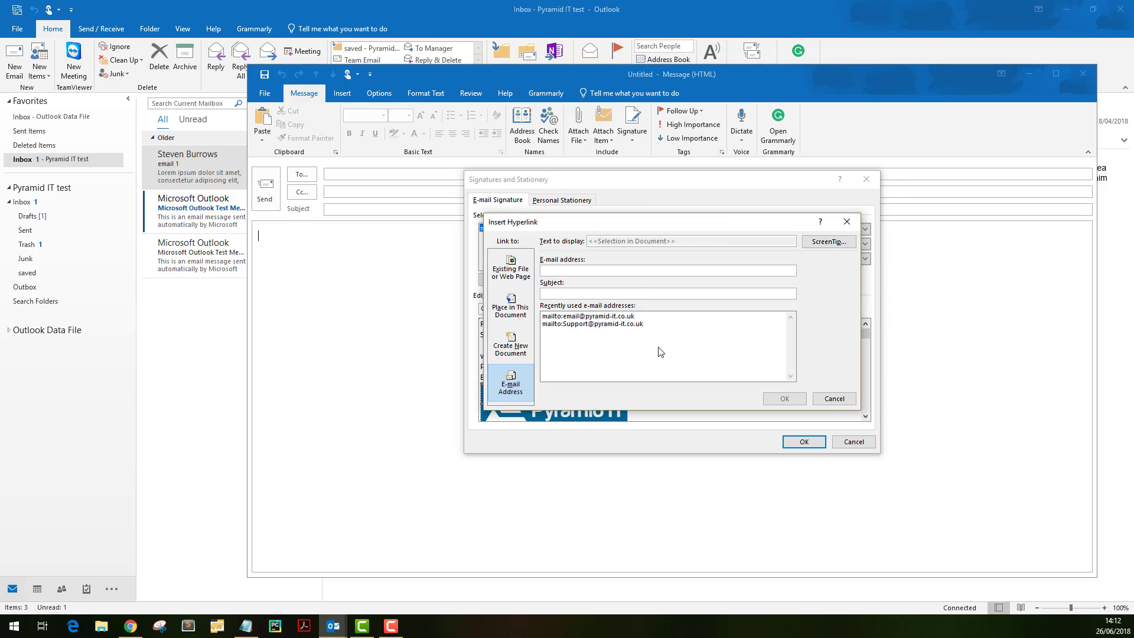
left_click(516, 269)
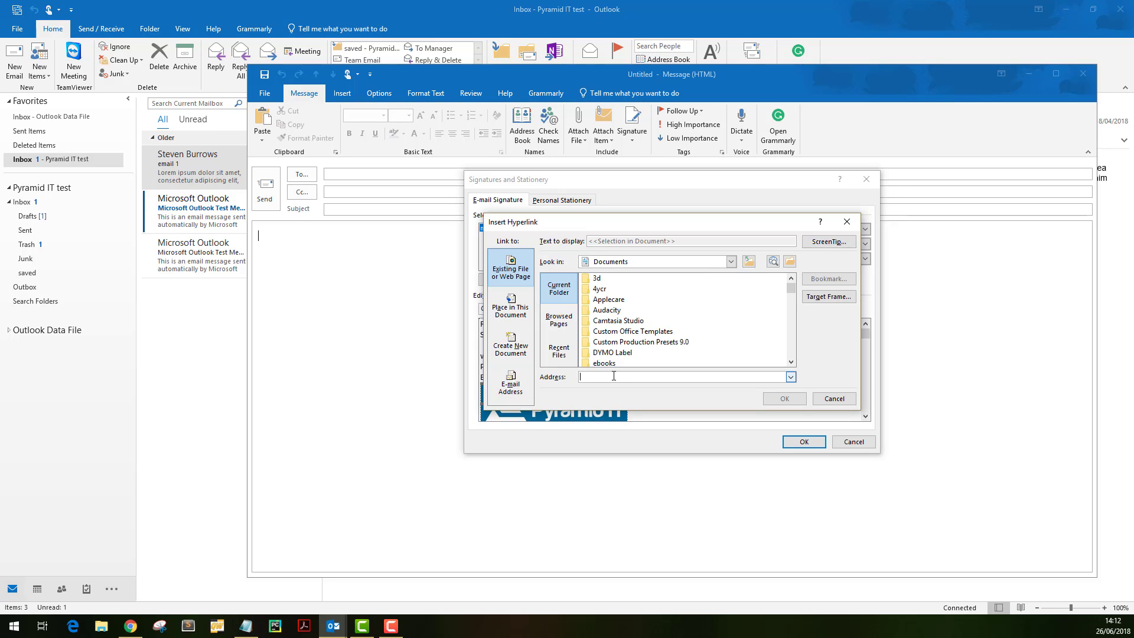
key("ctrl+v")
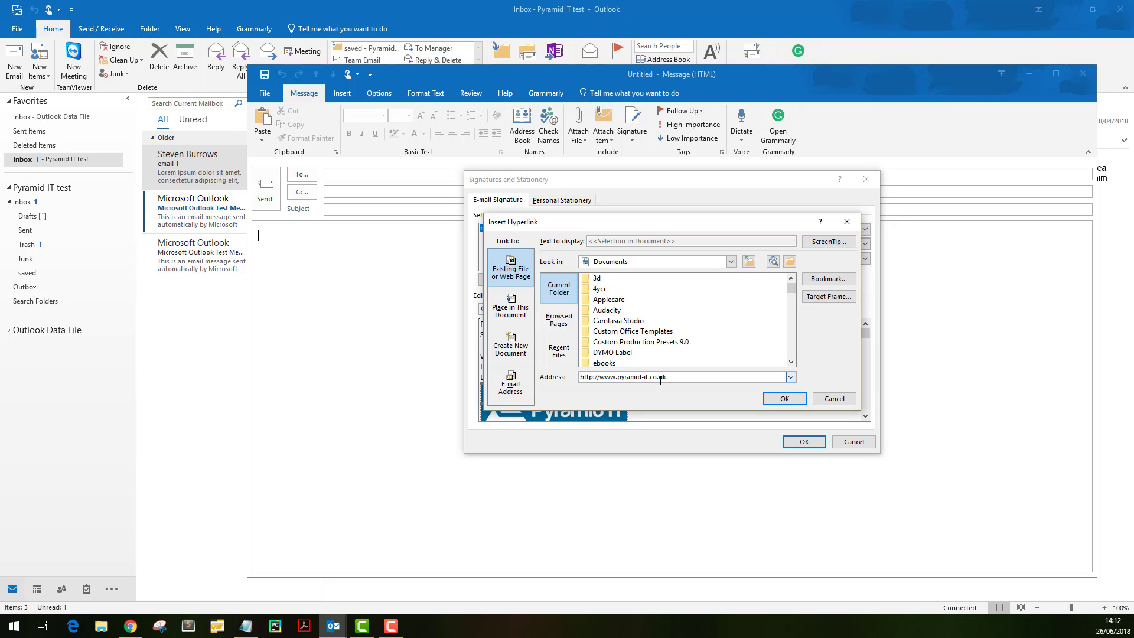
left_click(778, 401)
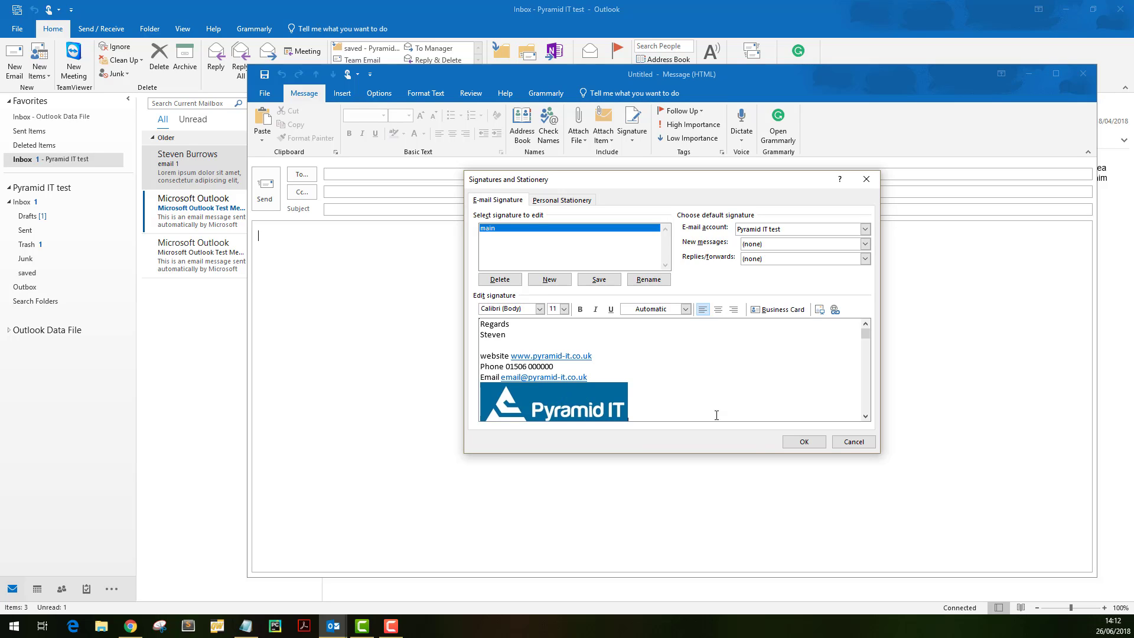
- Save the signature, make "main" the default for new messages, and confirm the signature settings
left_click(596, 283)
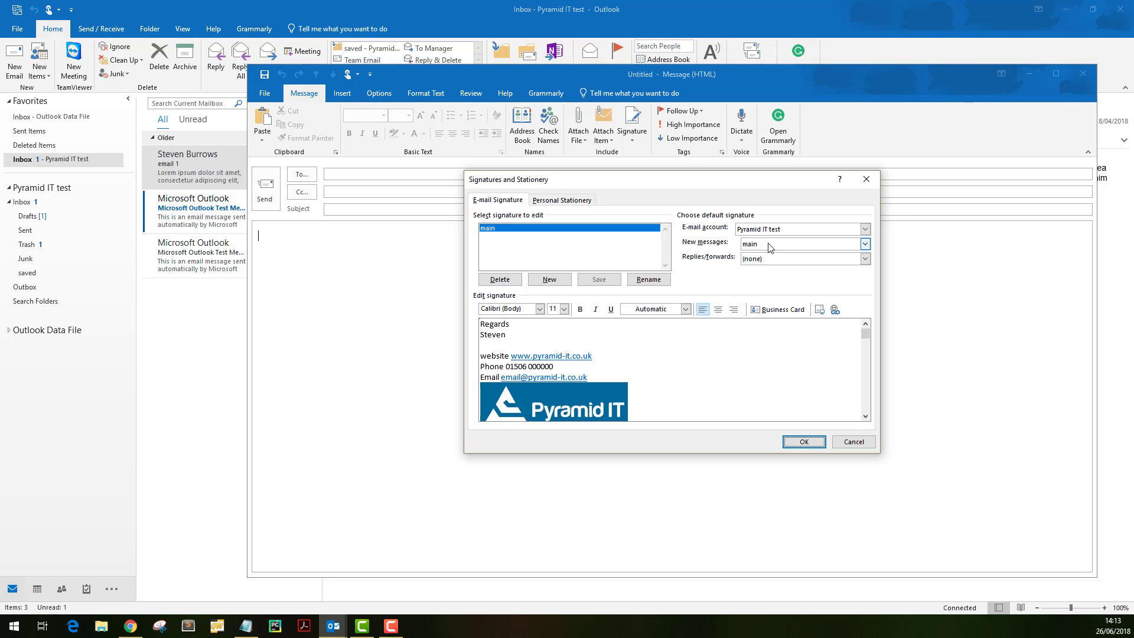
left_click(804, 442)
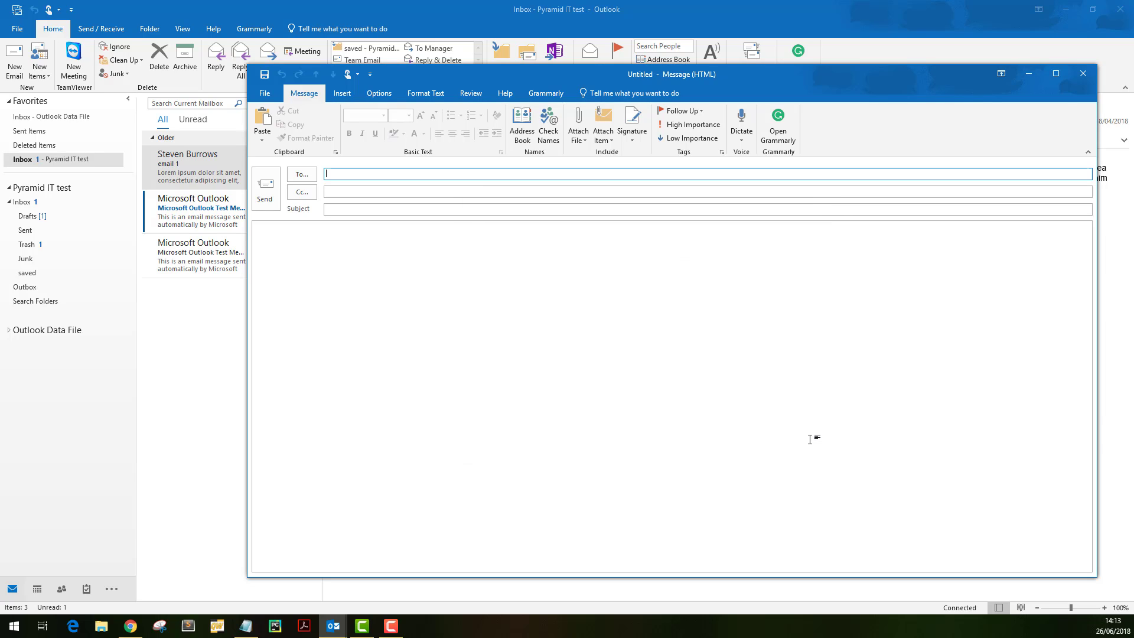
- Close the blank draft and start a new e-mail to check the default signature
left_click(1083, 74)
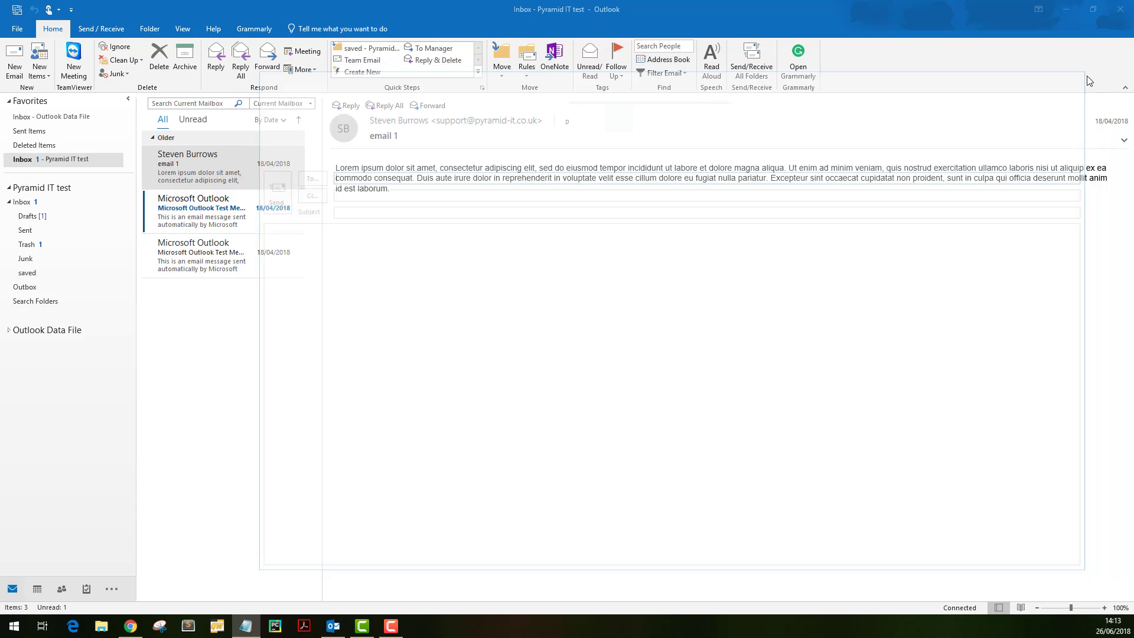
left_click(10, 53)
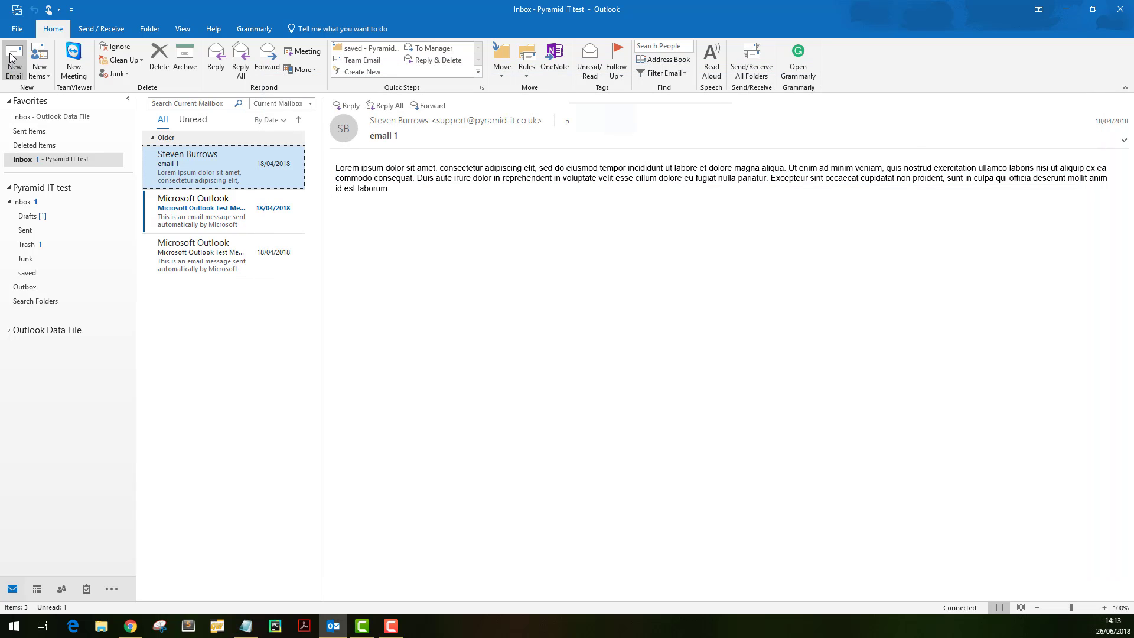
left_click(10, 53)
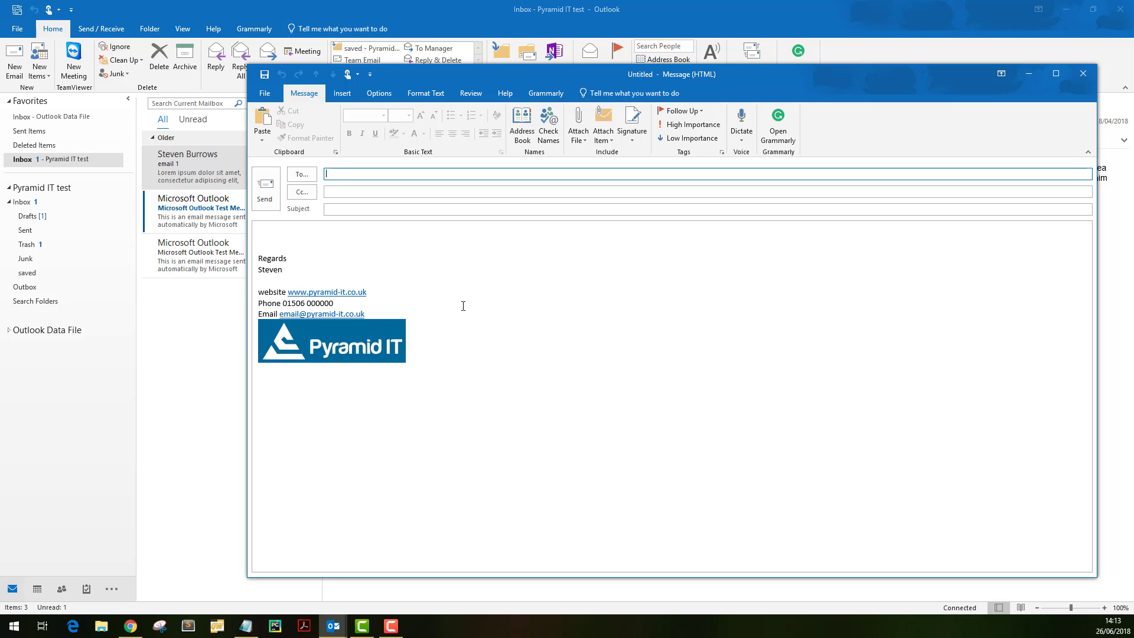
- Reopen the signature settings from the new message and create a second signature named "reply"
left_click(633, 141)
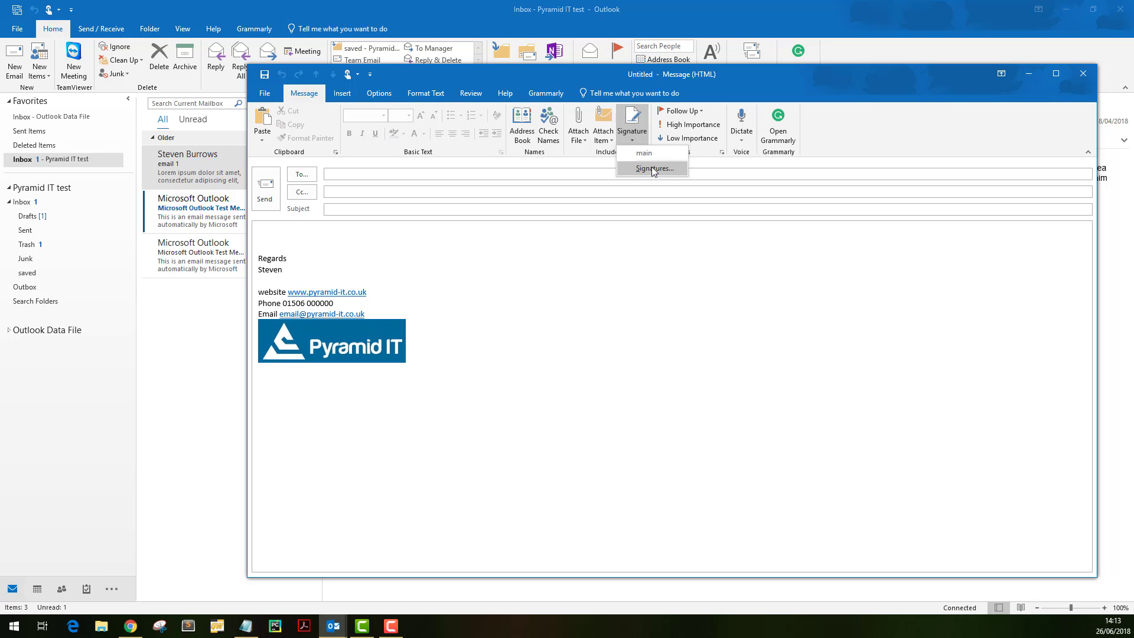
left_click(652, 168)
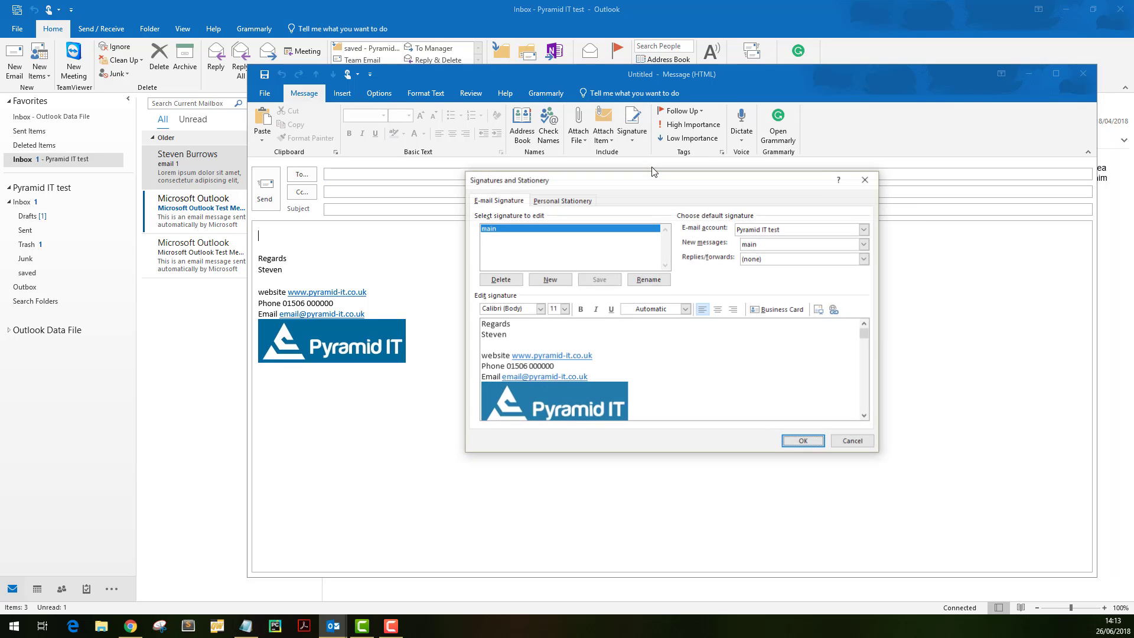
left_click(557, 282)
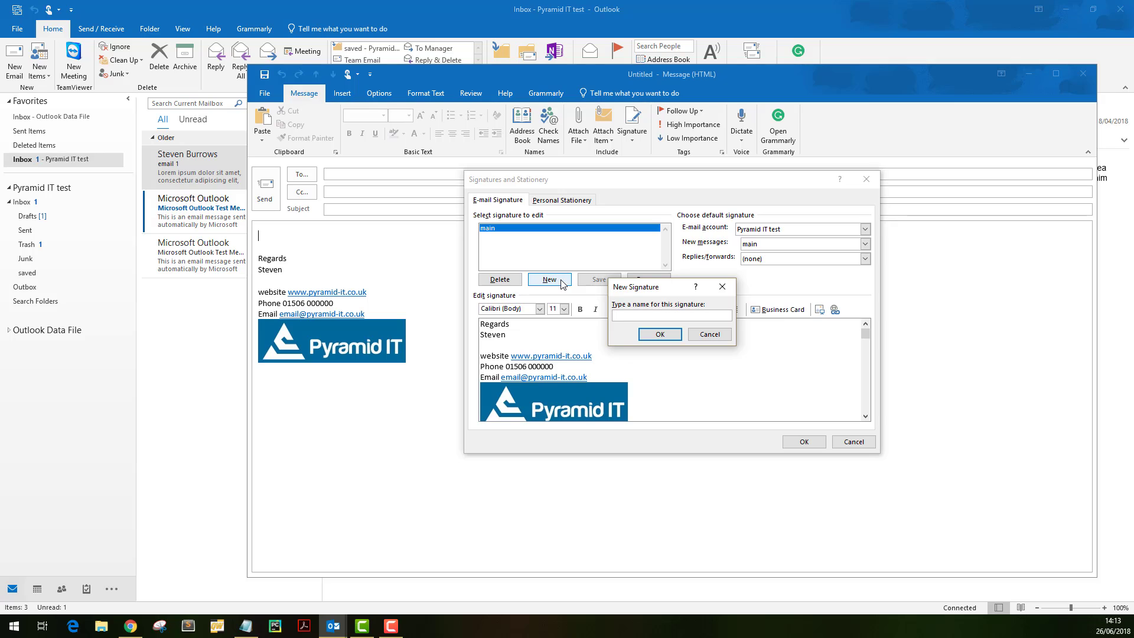
type("reply")
left_click(659, 334)
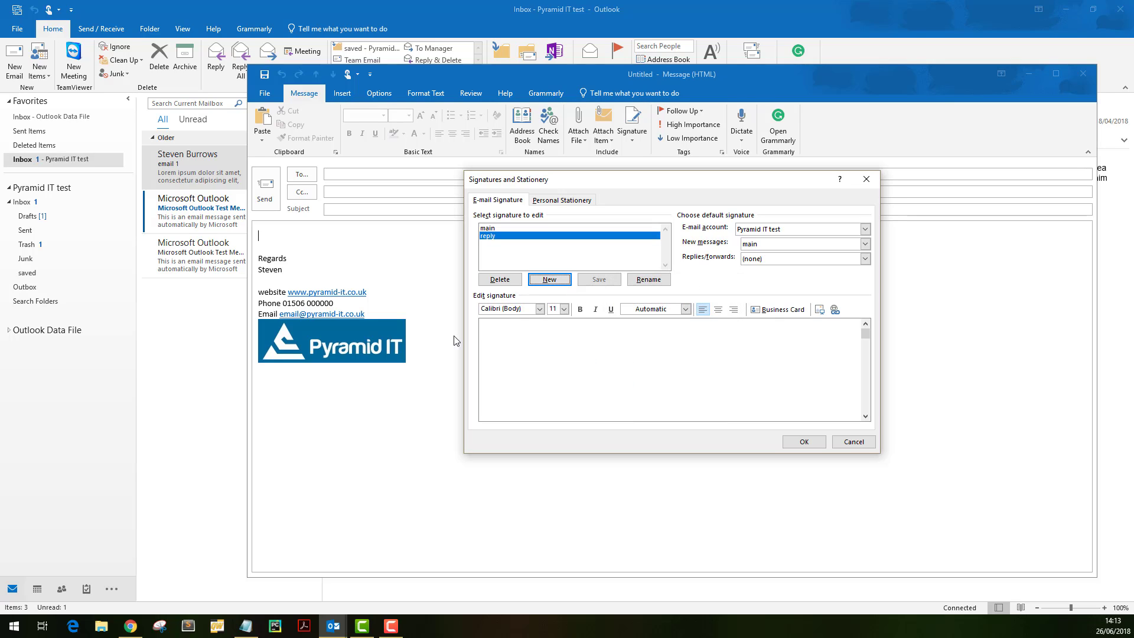
- Enter "Thanks" followed by the sender's first name on a second line as the reply signature's text
left_click(542, 341)
type("Thanks S")
key("BackSpace")
key("Return")
type("Steven")
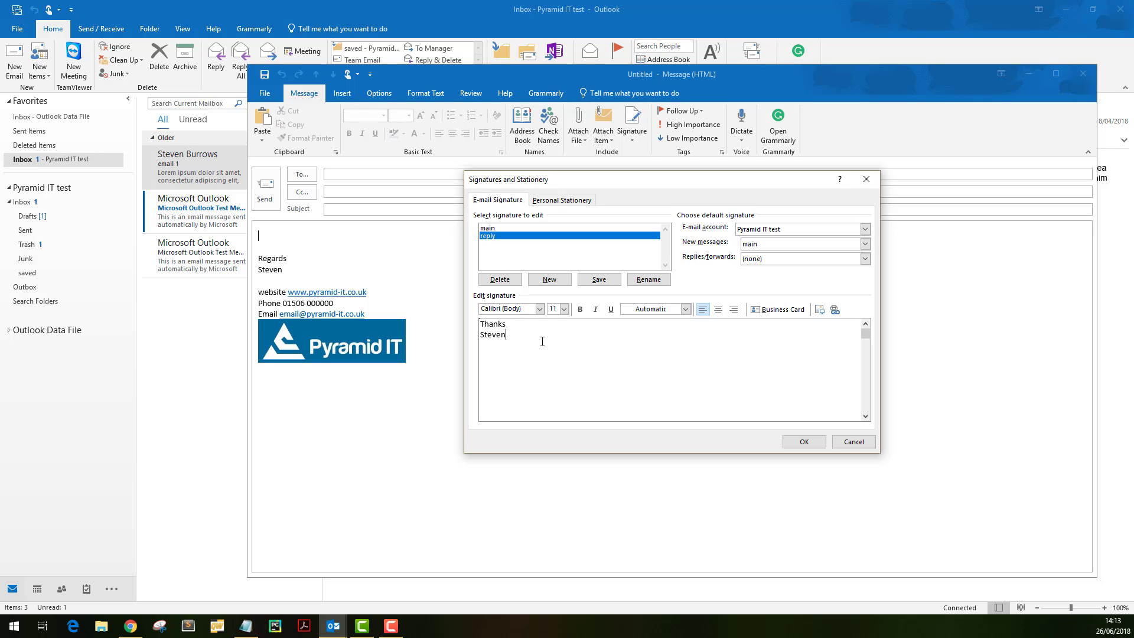
- Save the reply signature, set "reply" as the default for replies/forwards, and confirm the settings
left_click(595, 282)
left_click(866, 259)
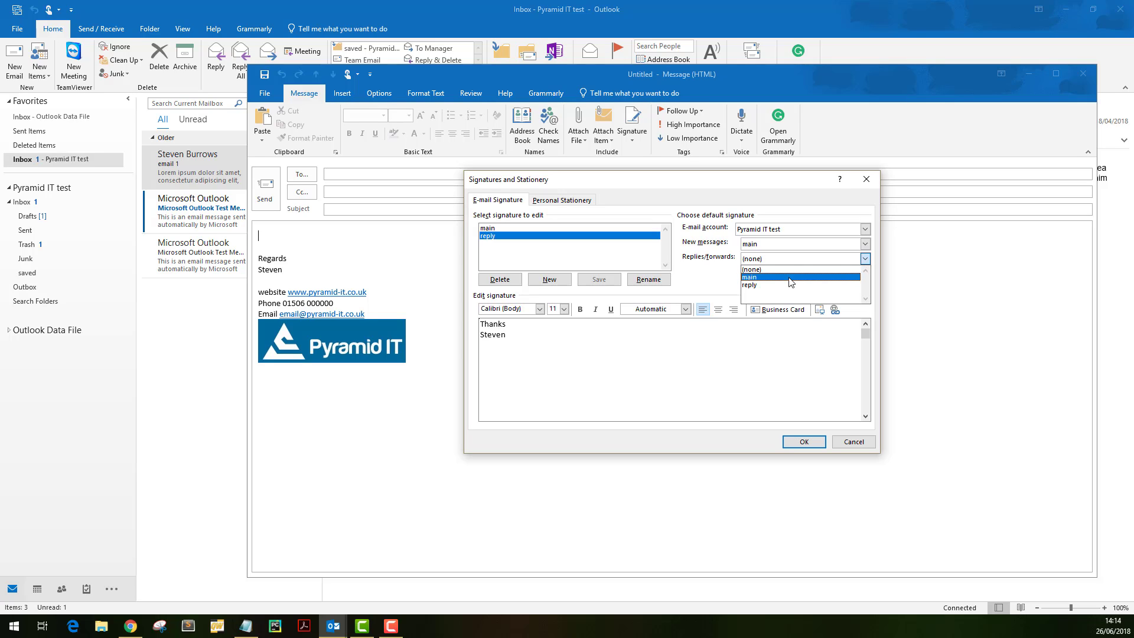
left_click(770, 285)
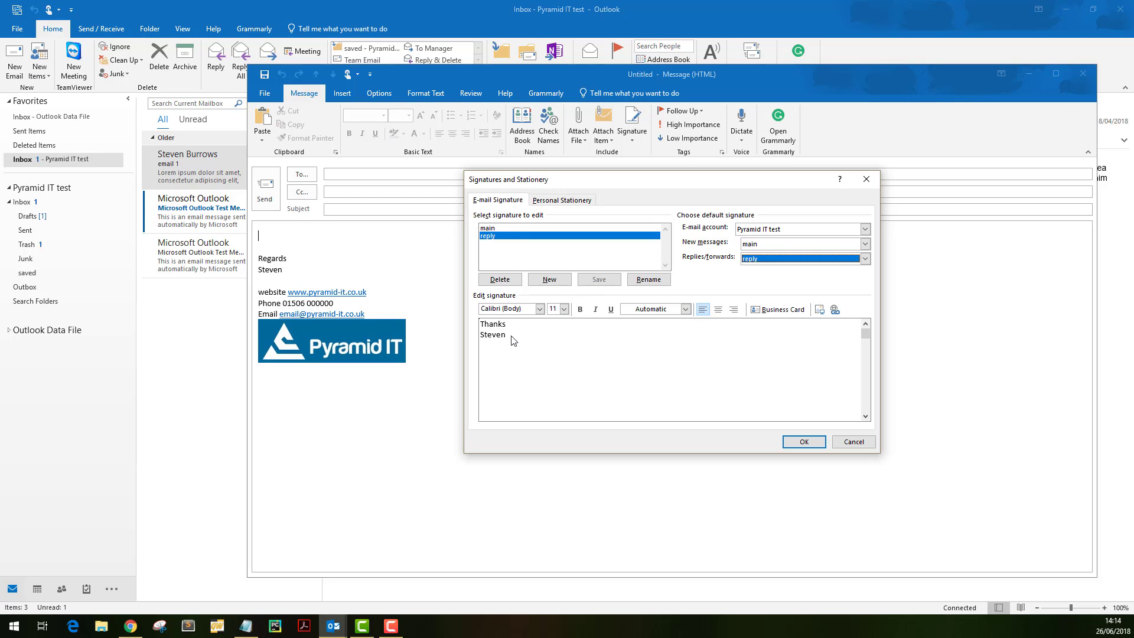
left_click(810, 442)
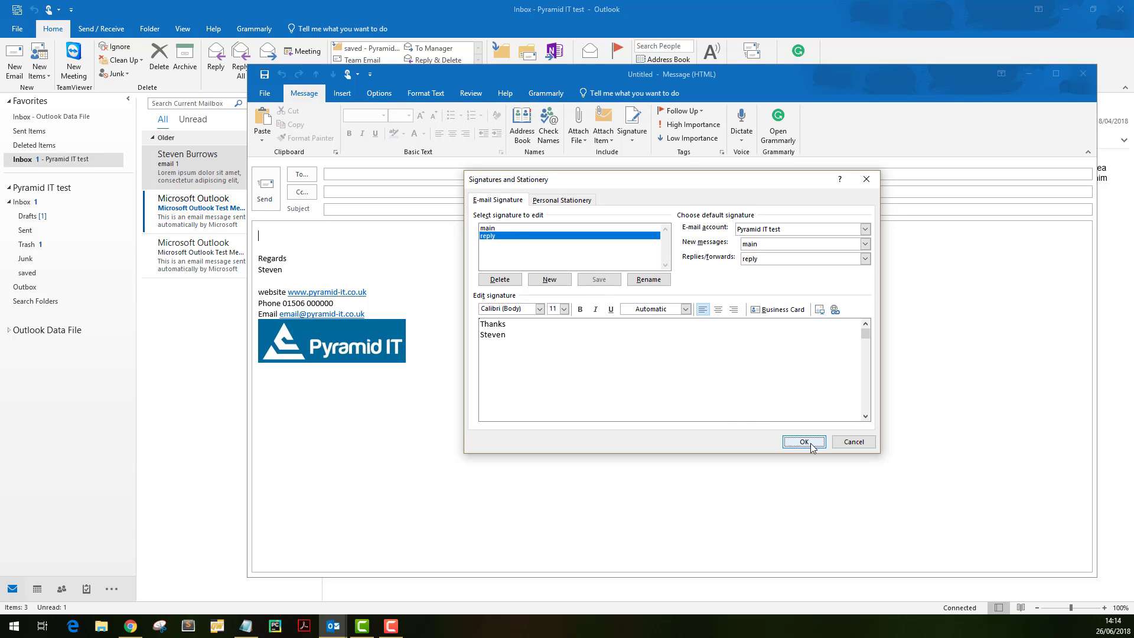
- Close the blank draft, start a reply to the "email 1" message to check the reply signature, and discard it
left_click(1083, 74)
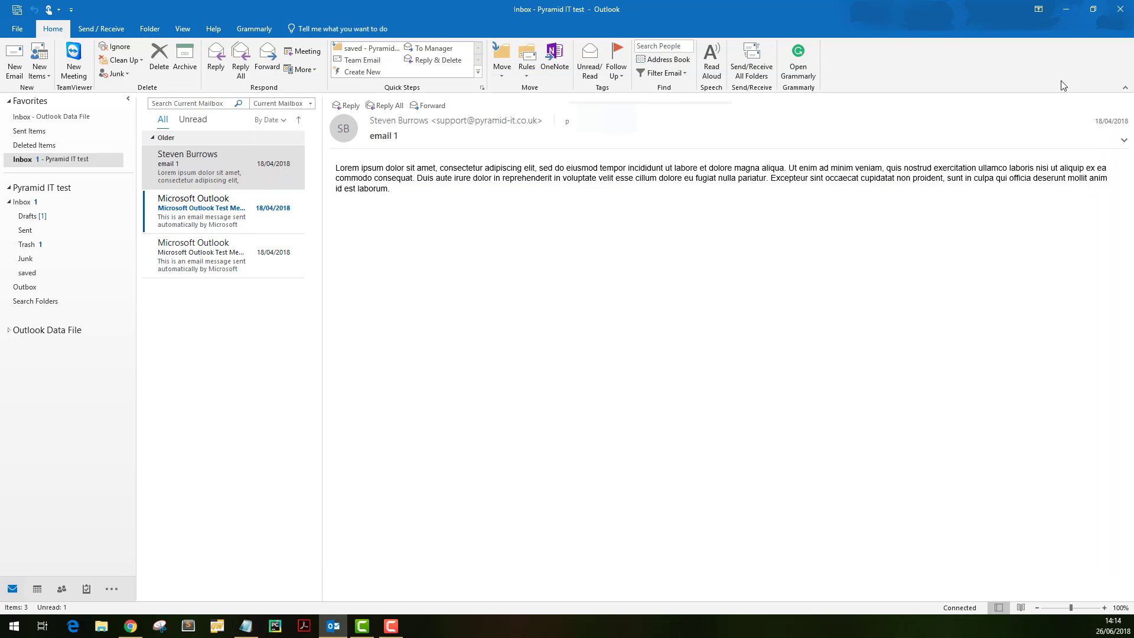
left_click(228, 66)
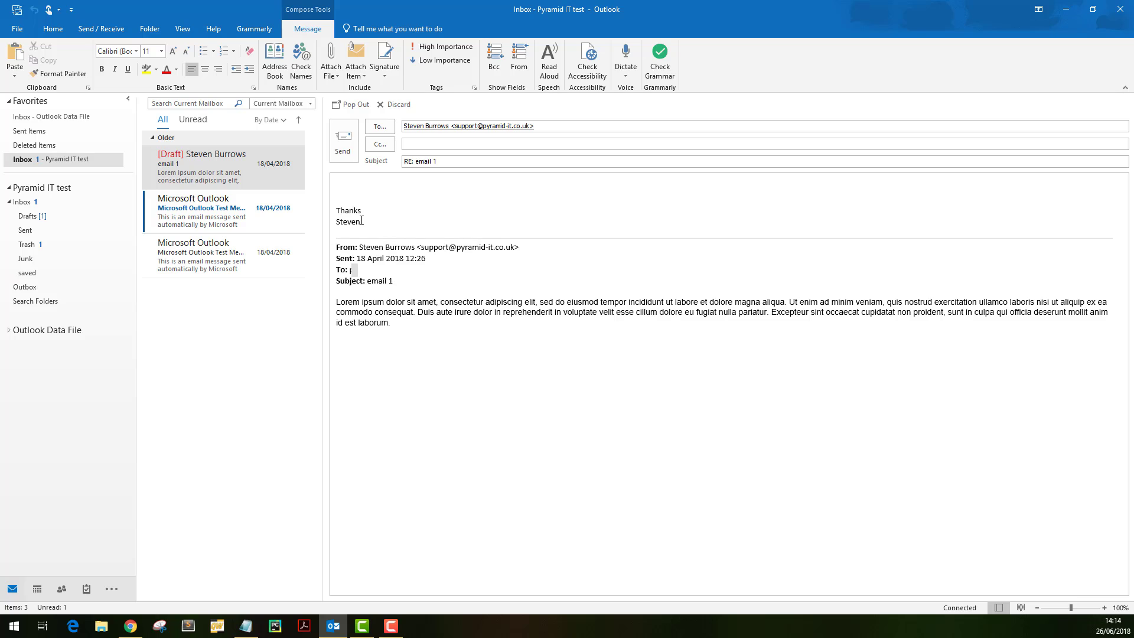
left_click(406, 110)
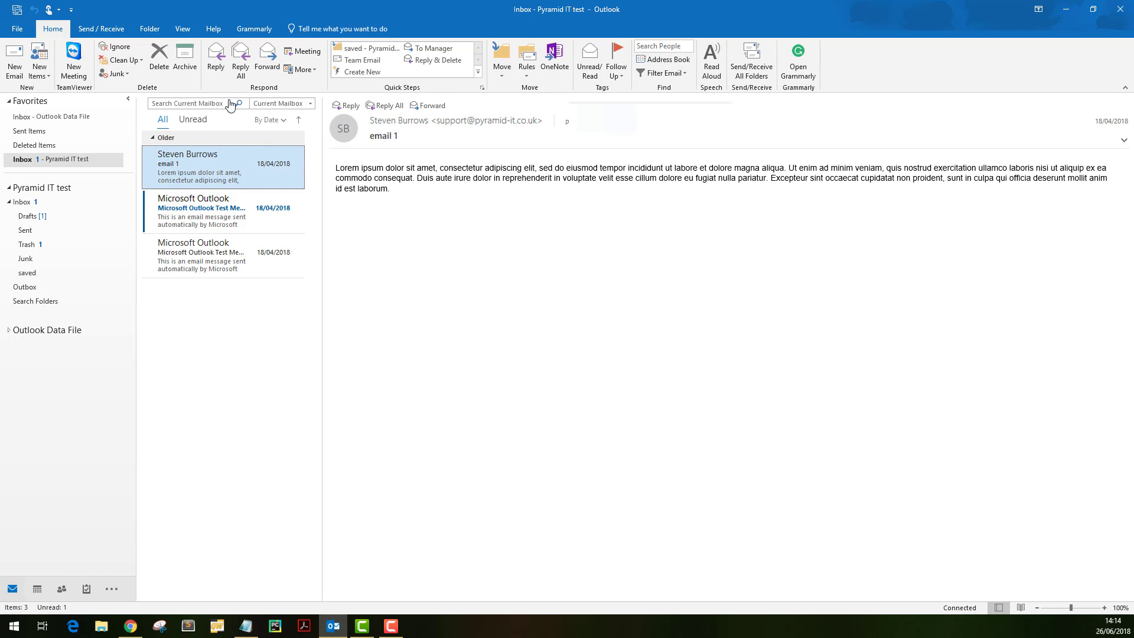
- Start a new e-mail and open the signature settings from it
left_click(15, 68)
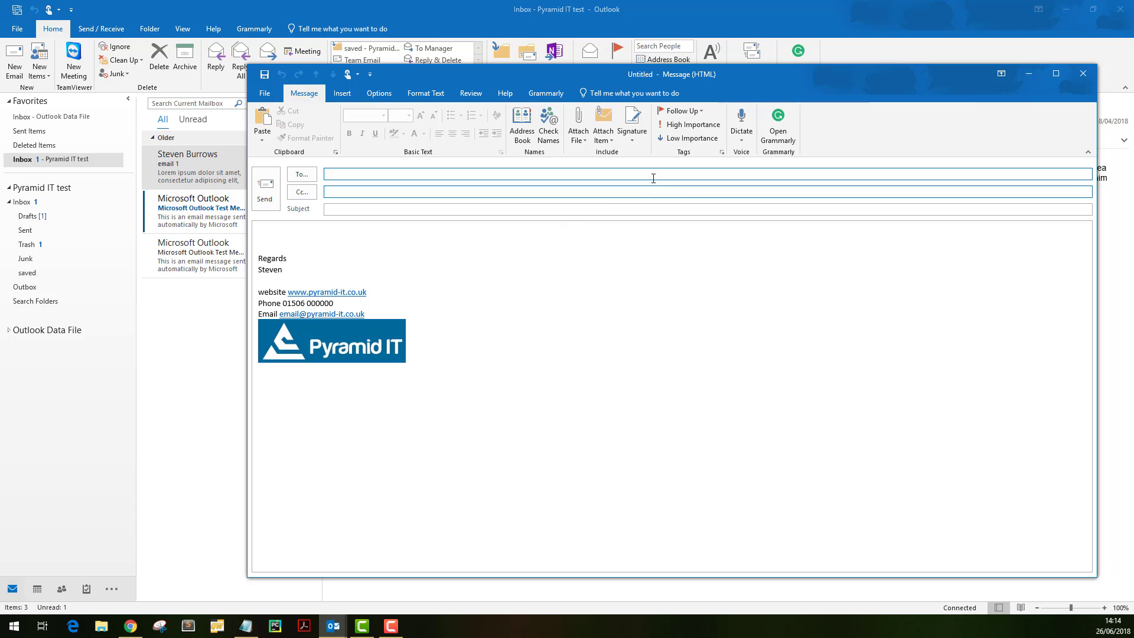
left_click(632, 134)
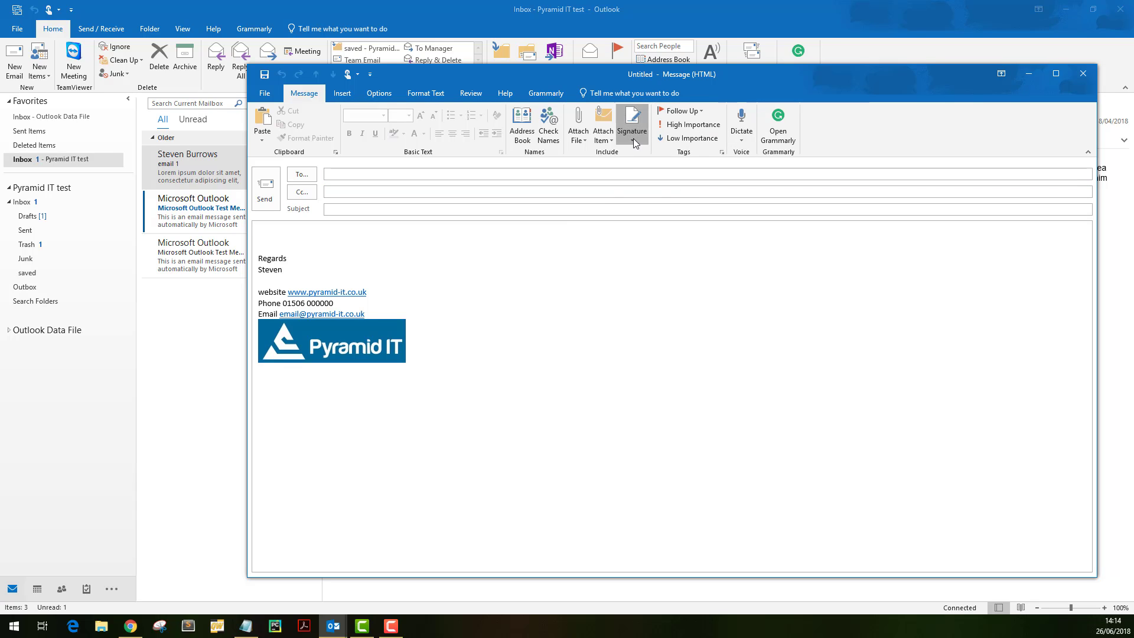
left_click(654, 182)
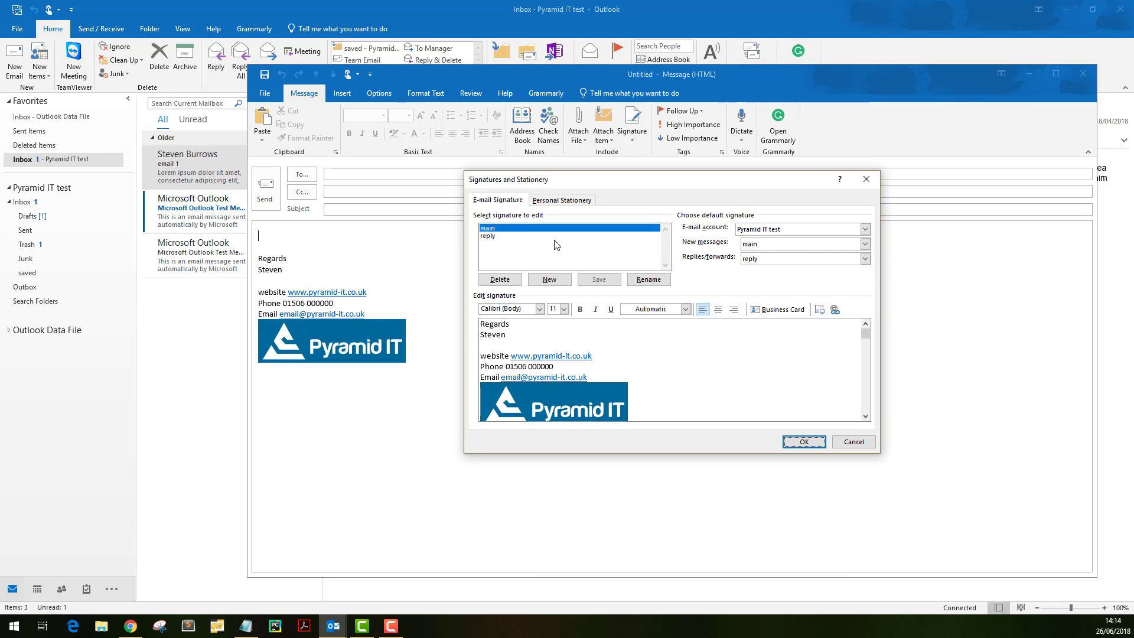